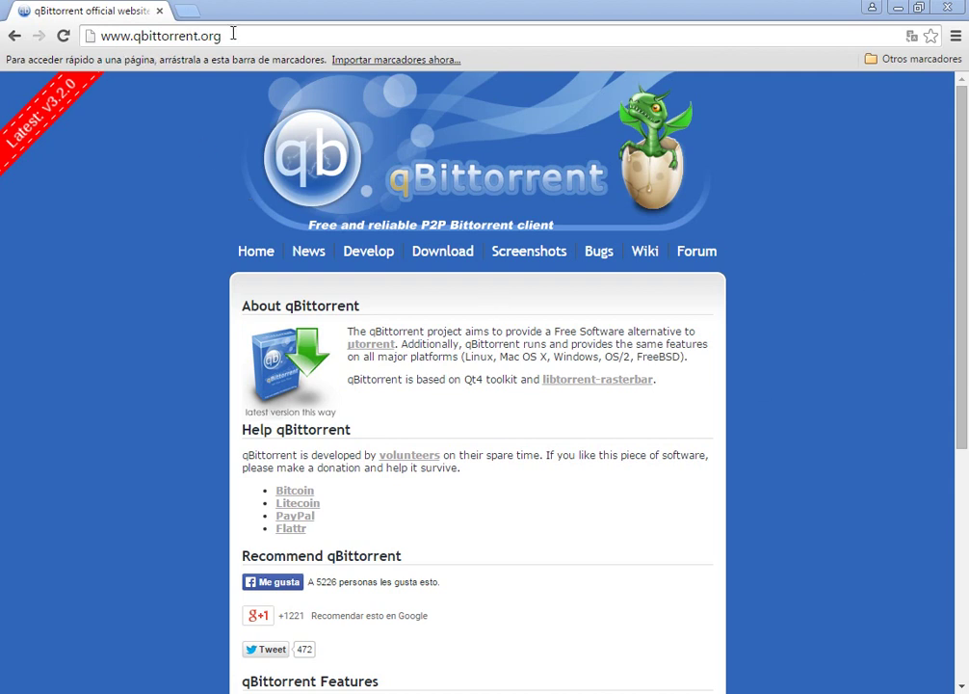
# Leave the qBittorrent website in the browser and switch to the qBittorrent application.
pyautogui.click(183, 29)
pyautogui.click(952, 9)
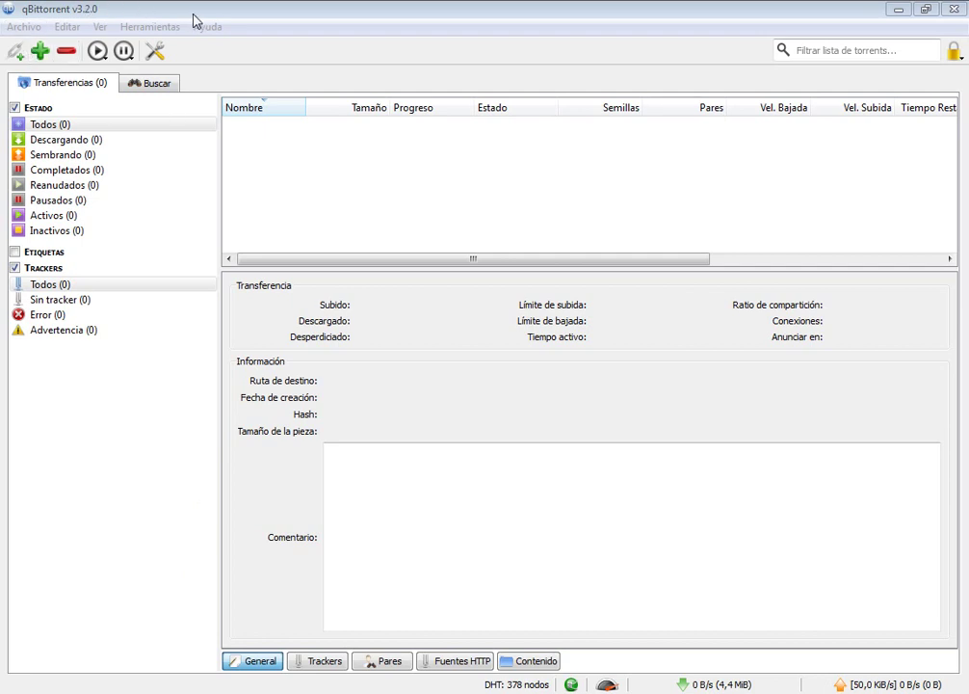
pyautogui.click(149, 11)
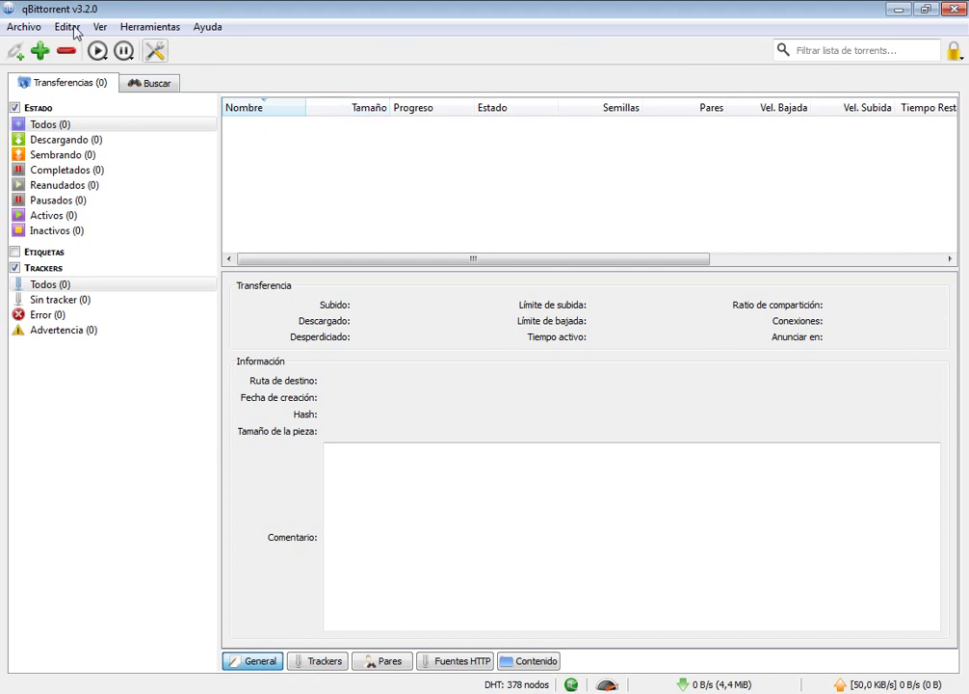
# Review the global upload and download speed limits in the program options and close the options.
pyautogui.click(151, 29)
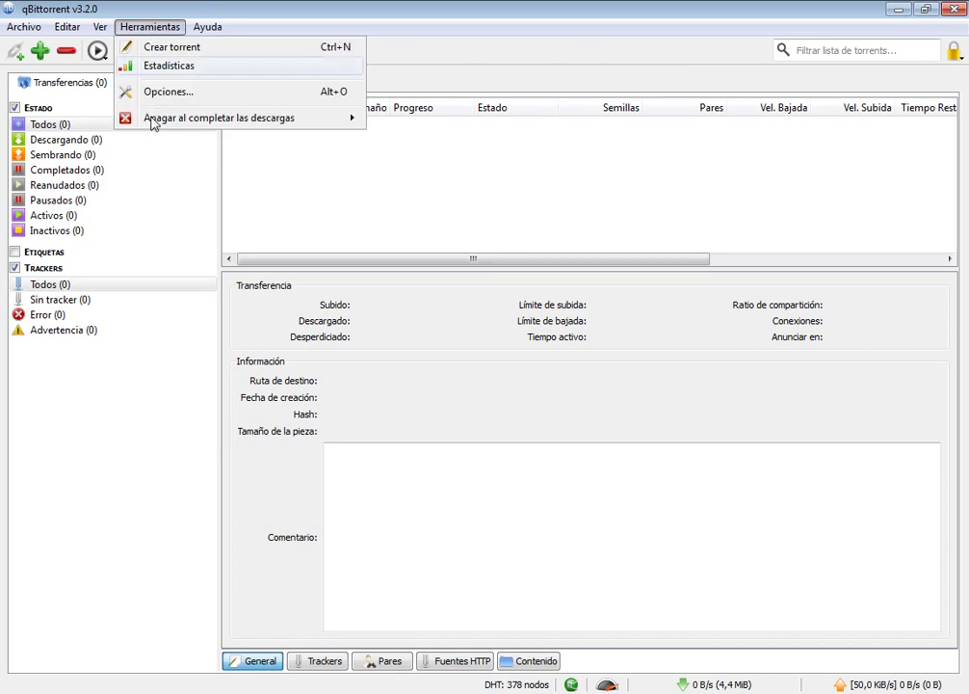
pyautogui.click(151, 92)
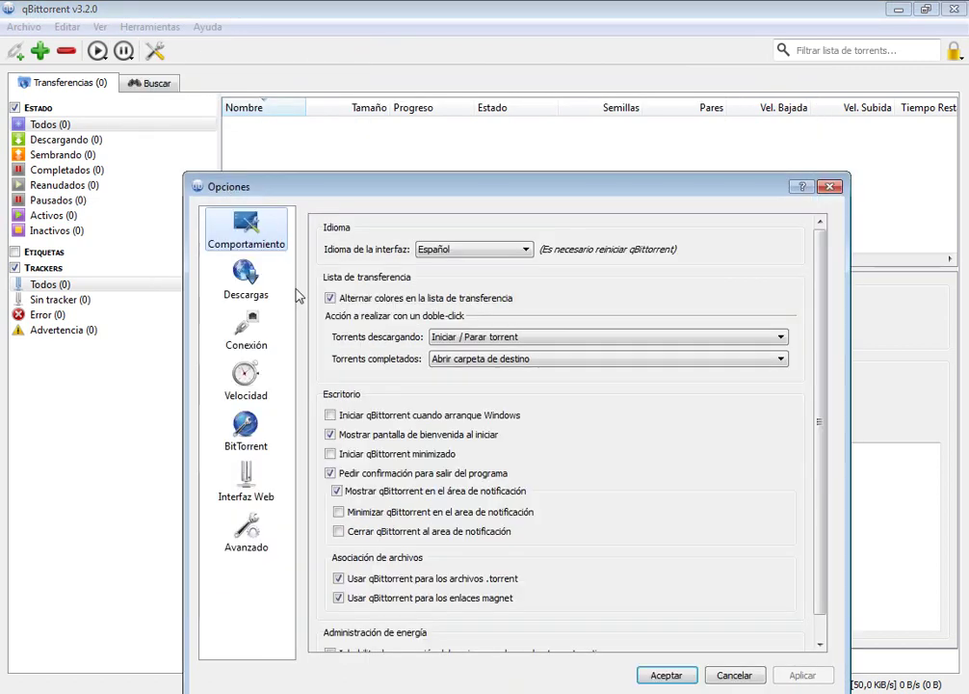
pyautogui.click(249, 387)
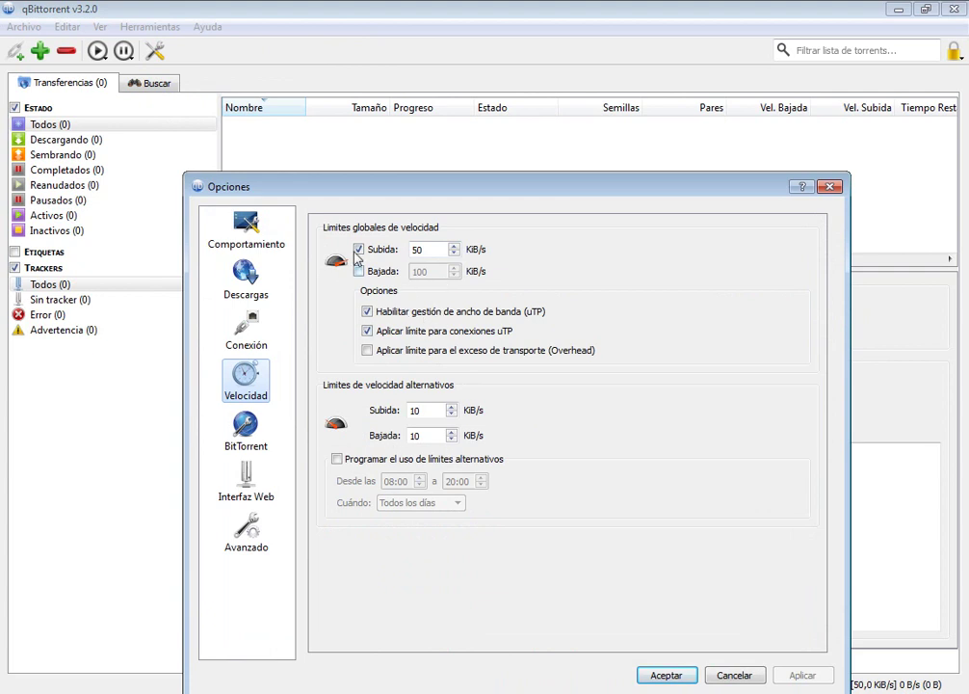
pyautogui.moveTo(431, 250); pyautogui.dragTo(403, 253)
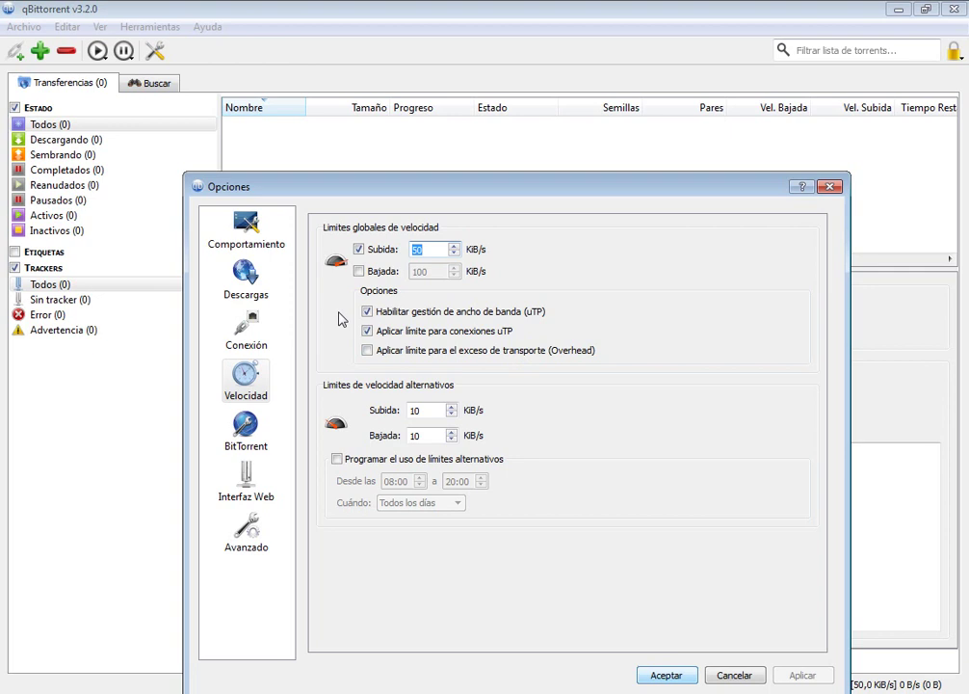
pyautogui.click(430, 249)
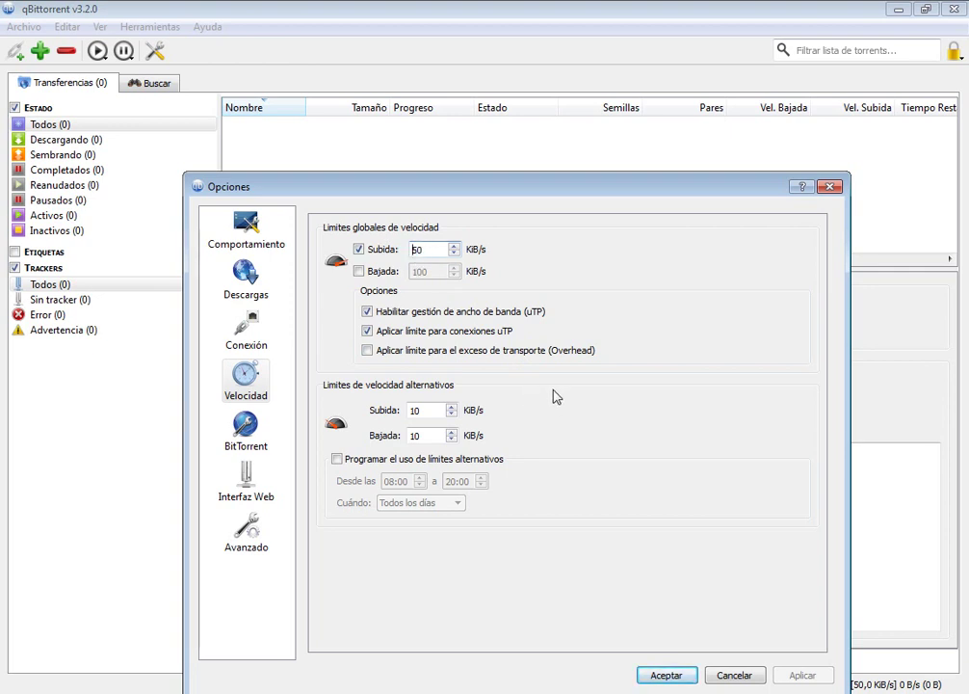
pyautogui.click(676, 676)
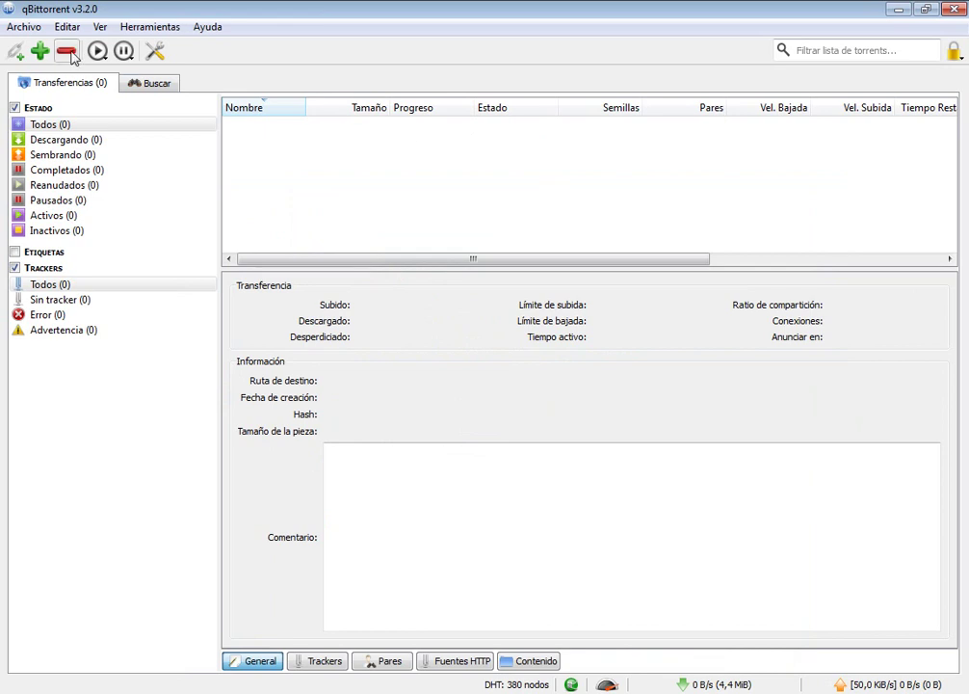
# Examine the form for creating a new torrent file, including its tracker, web seed and comment fields.
pyautogui.click(25, 27)
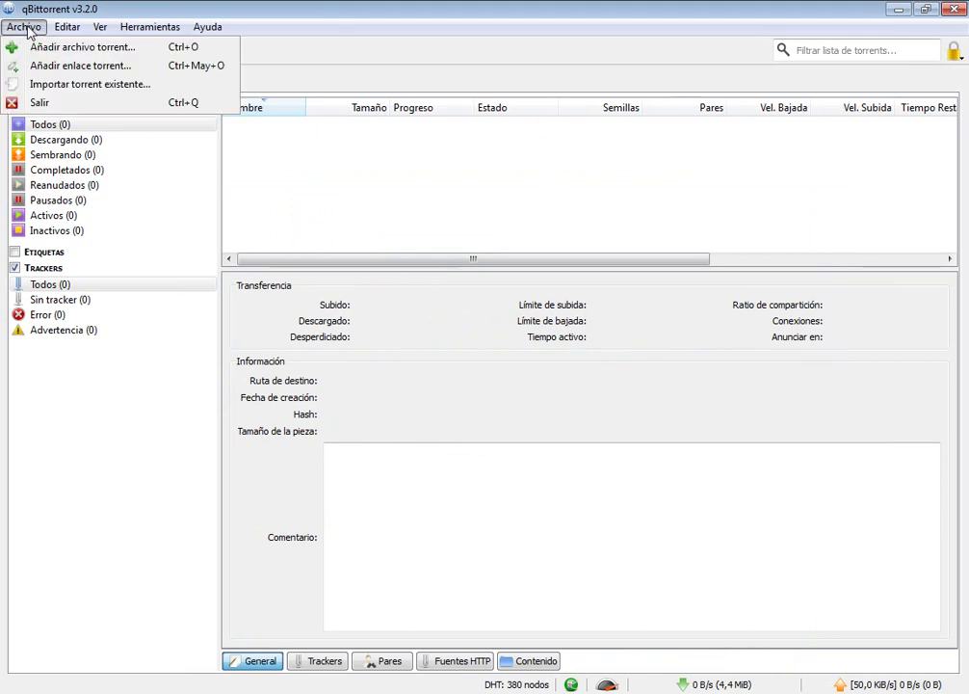
pyautogui.moveTo(64, 28)
pyautogui.moveTo(130, 38)
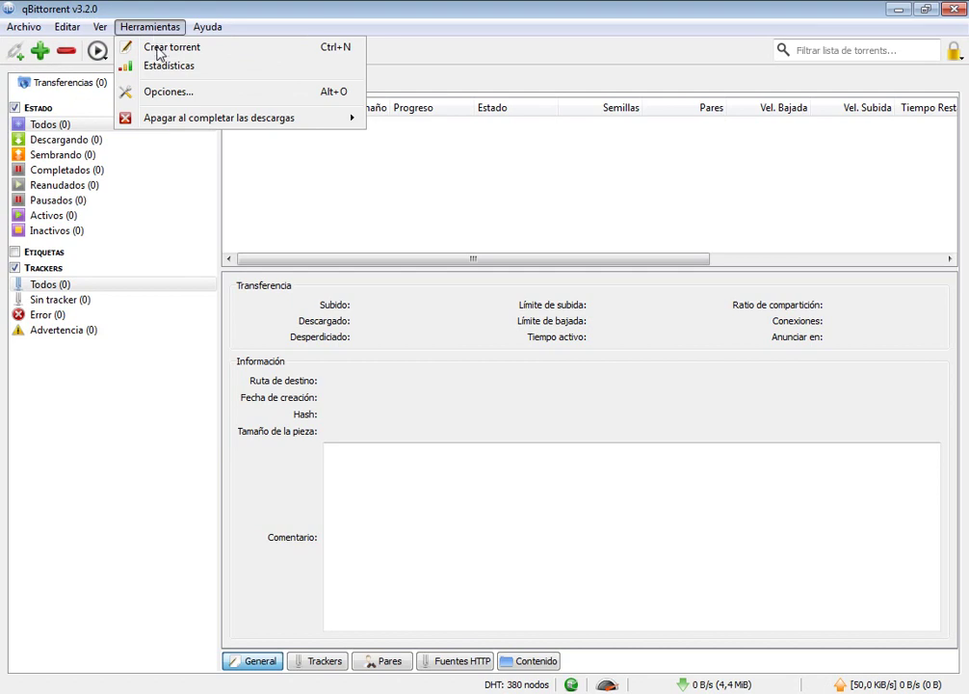
pyautogui.click(140, 47)
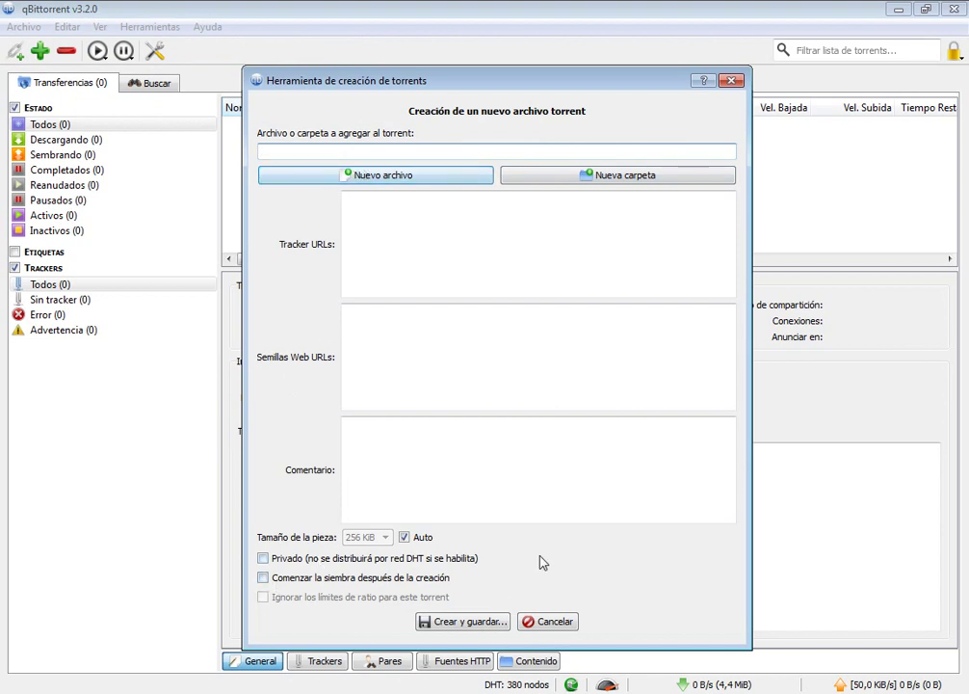
pyautogui.click(549, 631)
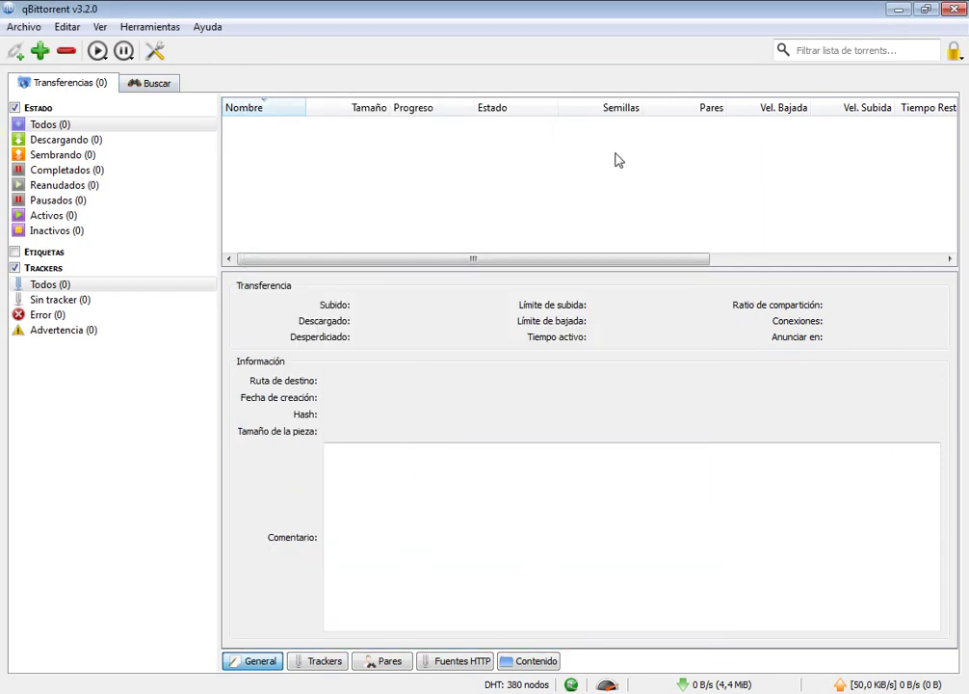
# Close the old "office 2010" search results and search all enabled engines for "one piece".
pyautogui.click(156, 88)
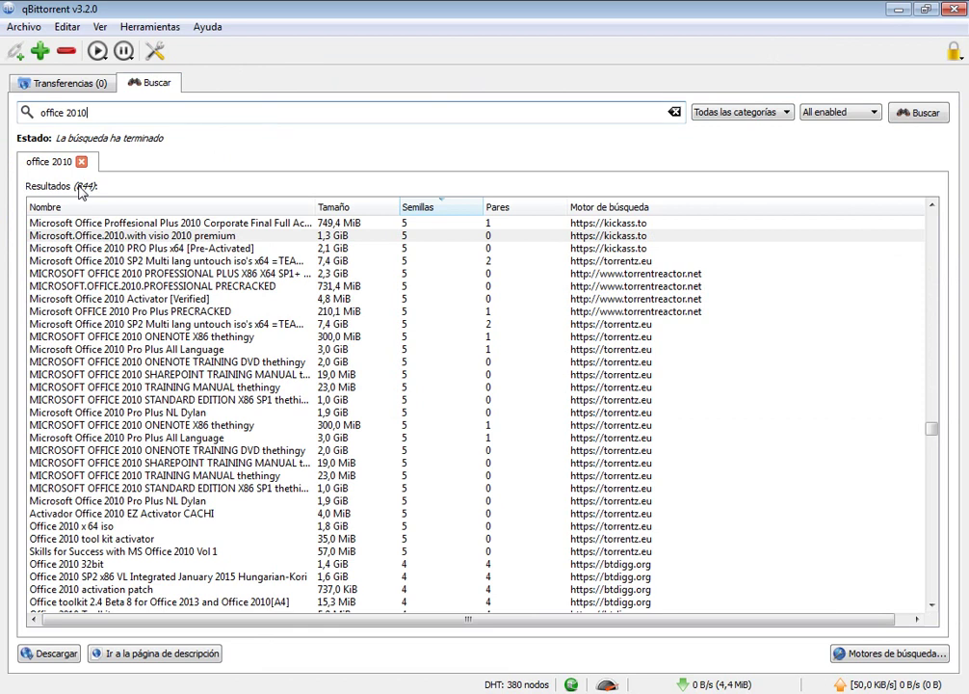
pyautogui.click(82, 161)
pyautogui.tripleClick(171, 113)
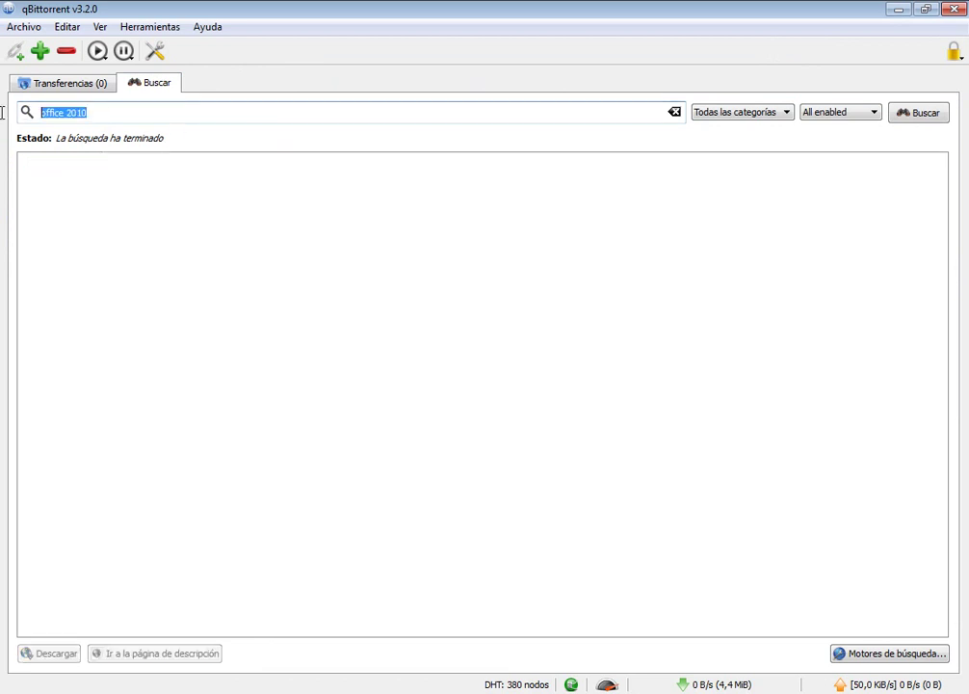
pyautogui.press('BackSpace')
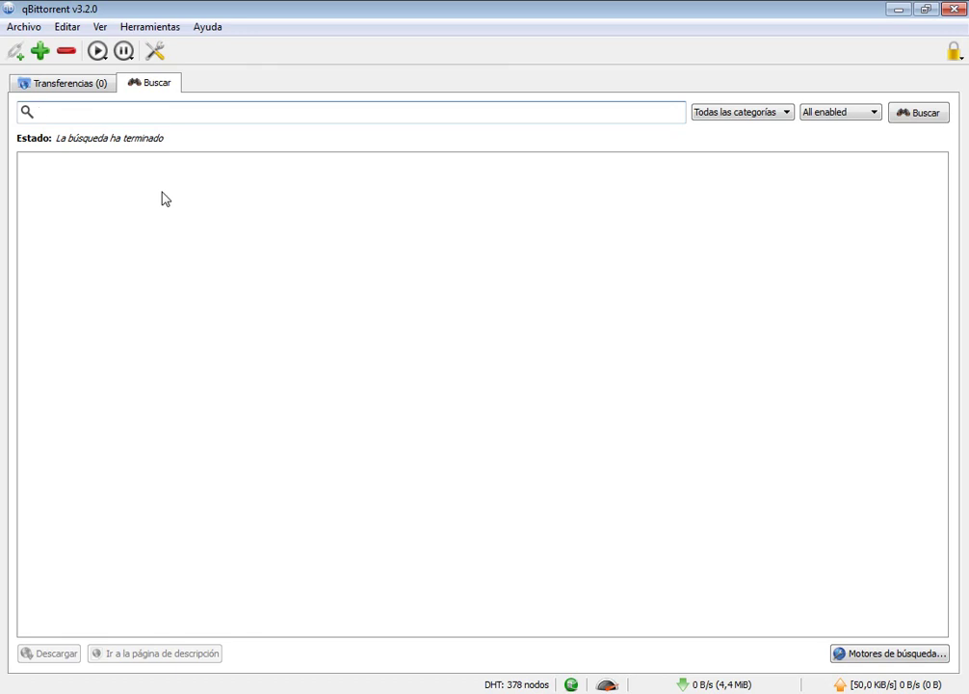
pyautogui.write('one piece')
pyautogui.press('Return')
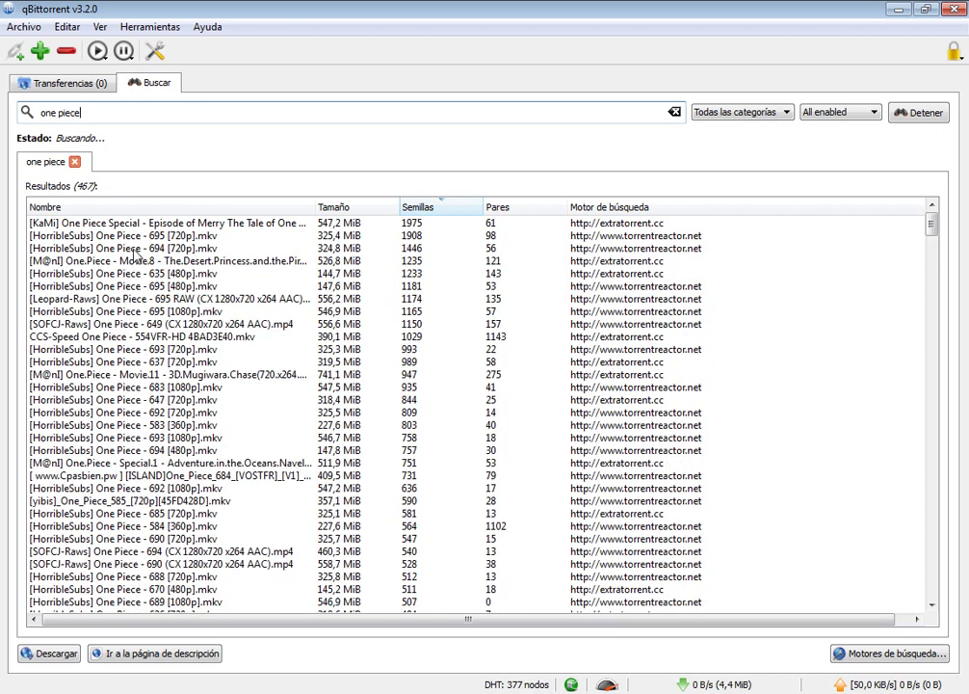
# Examine the web description page of the torrentreactor result [HorribleSubs] One Piece - 694 [720p].mkv, including its details and comments.
pyautogui.click(135, 250)
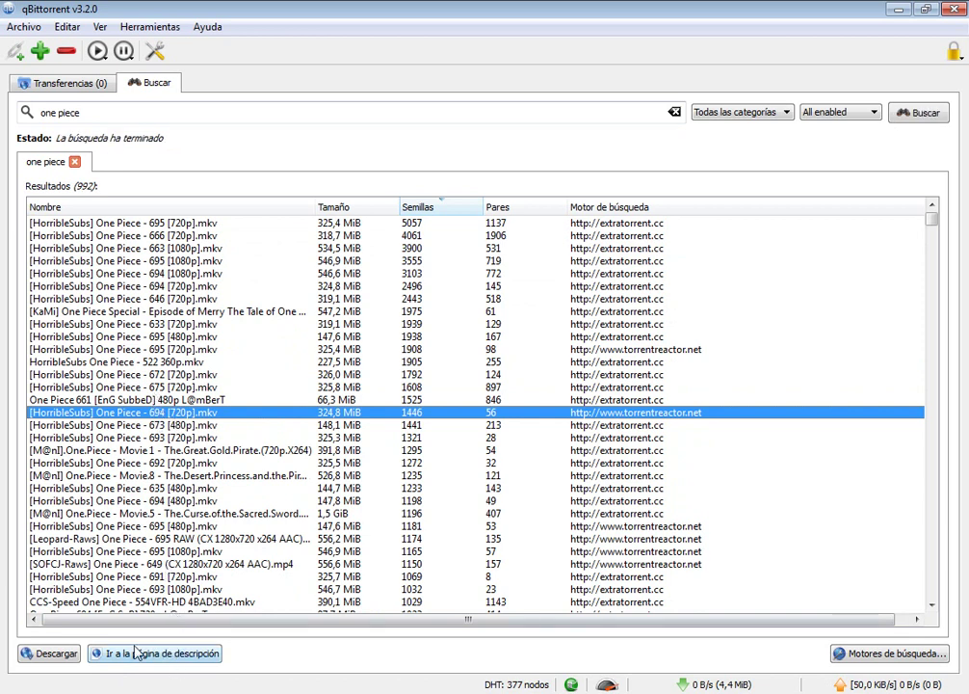
pyautogui.click(173, 663)
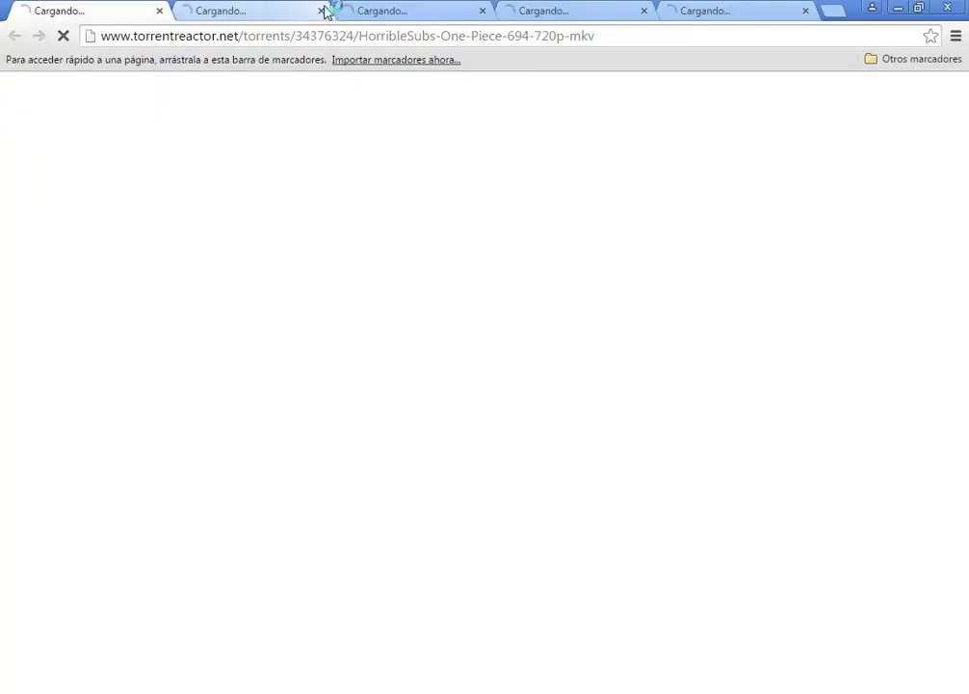
pyautogui.click(322, 10)
pyautogui.click(322, 11)
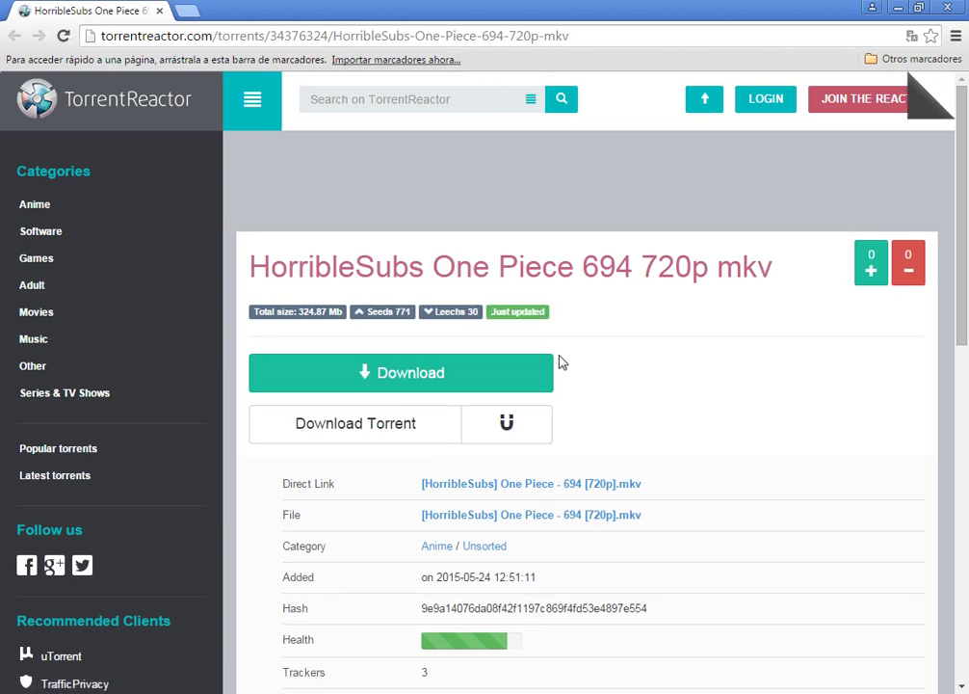
pyautogui.scroll(-3, 561, 362)
pyautogui.scroll(-3, 560, 361)
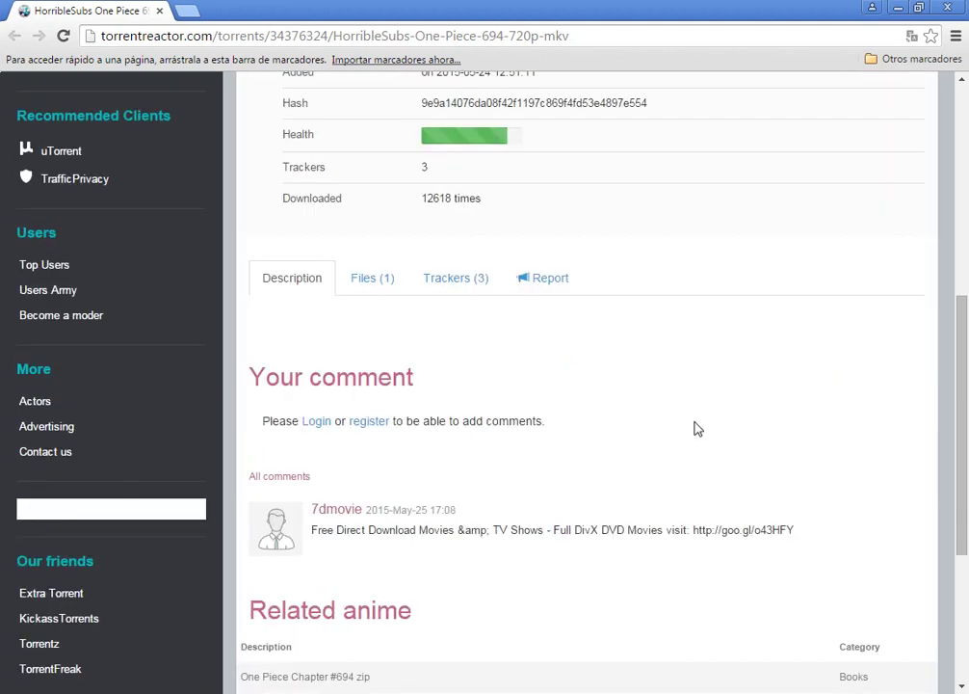
pyautogui.scroll(-3, 697, 428)
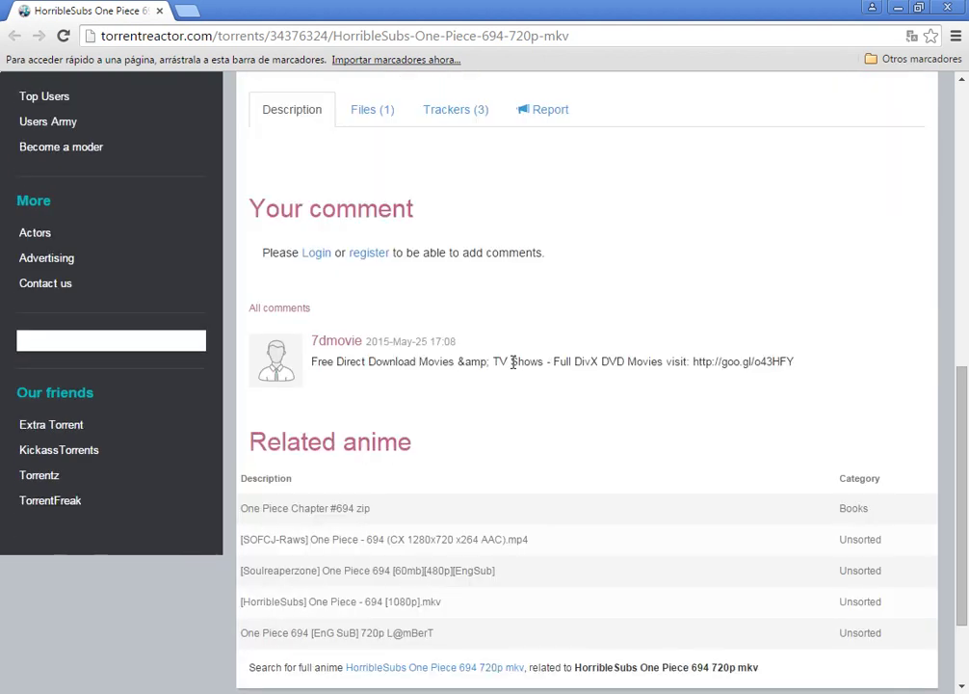
pyautogui.click(788, 362)
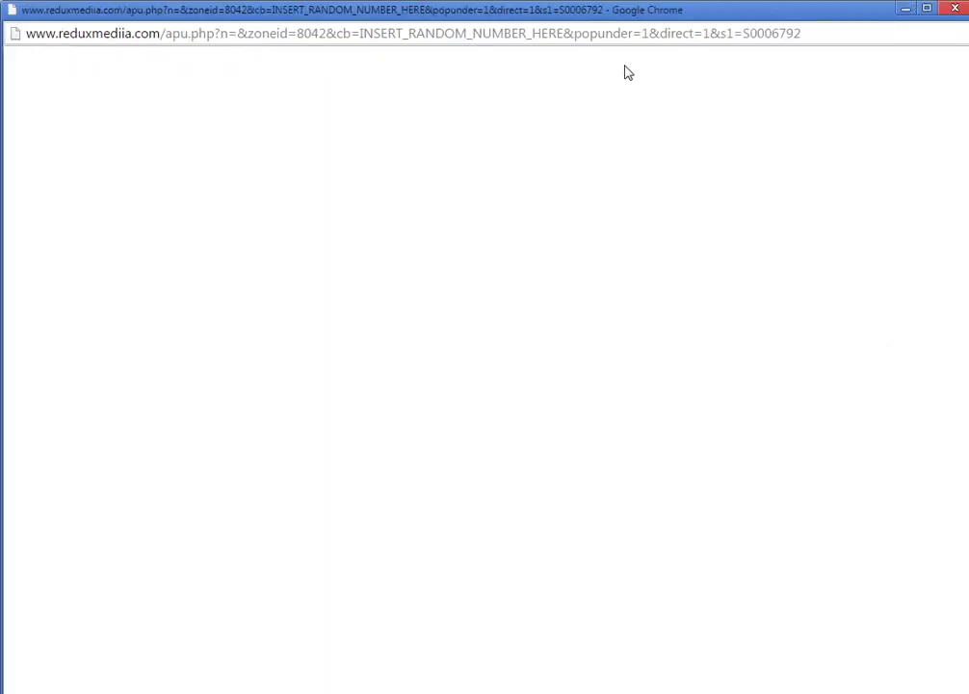
pyautogui.scroll(3, 608, 353)
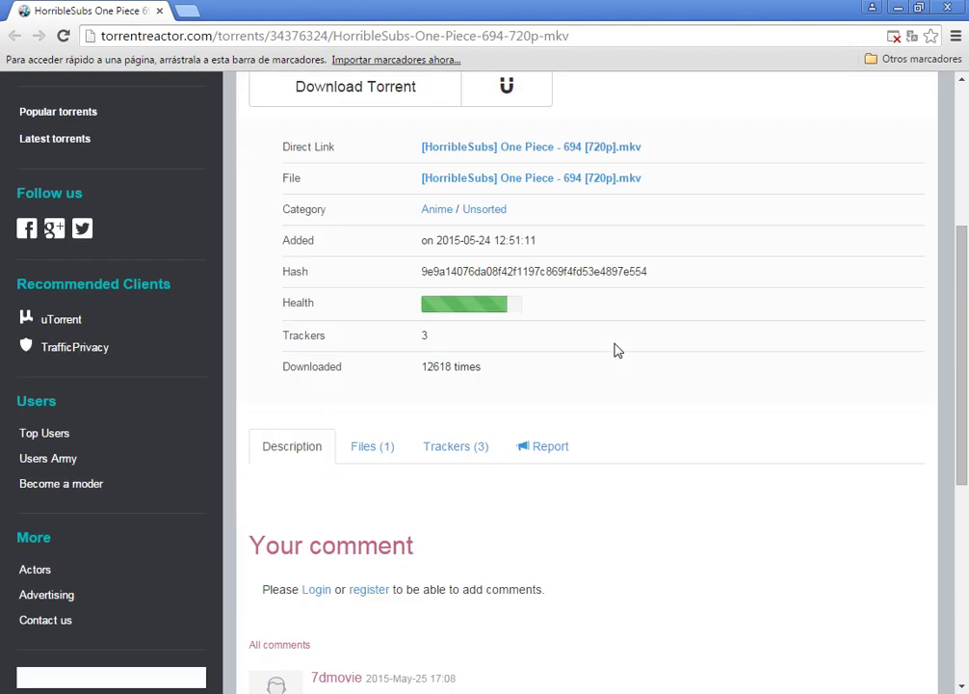
pyautogui.scroll(4, 617, 350)
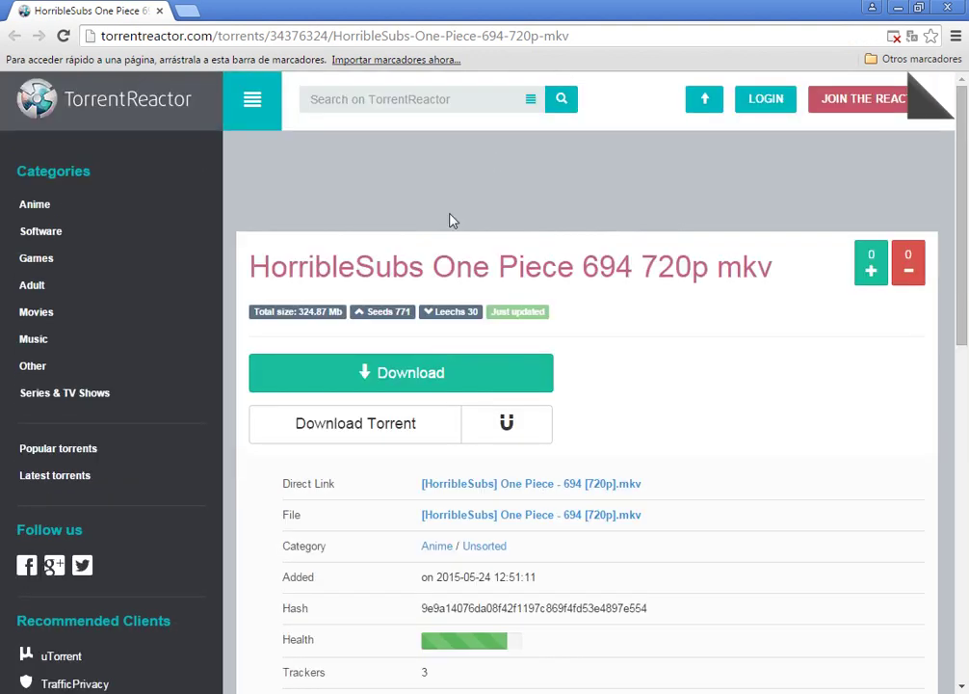
pyautogui.scroll(-8, 679, 271)
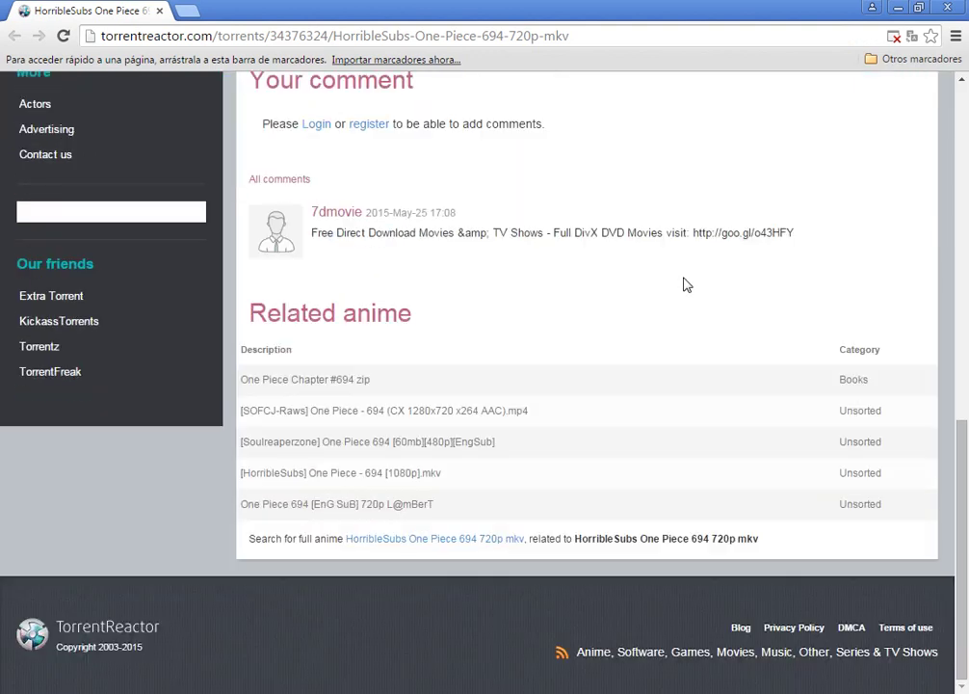
pyautogui.scroll(8, 686, 284)
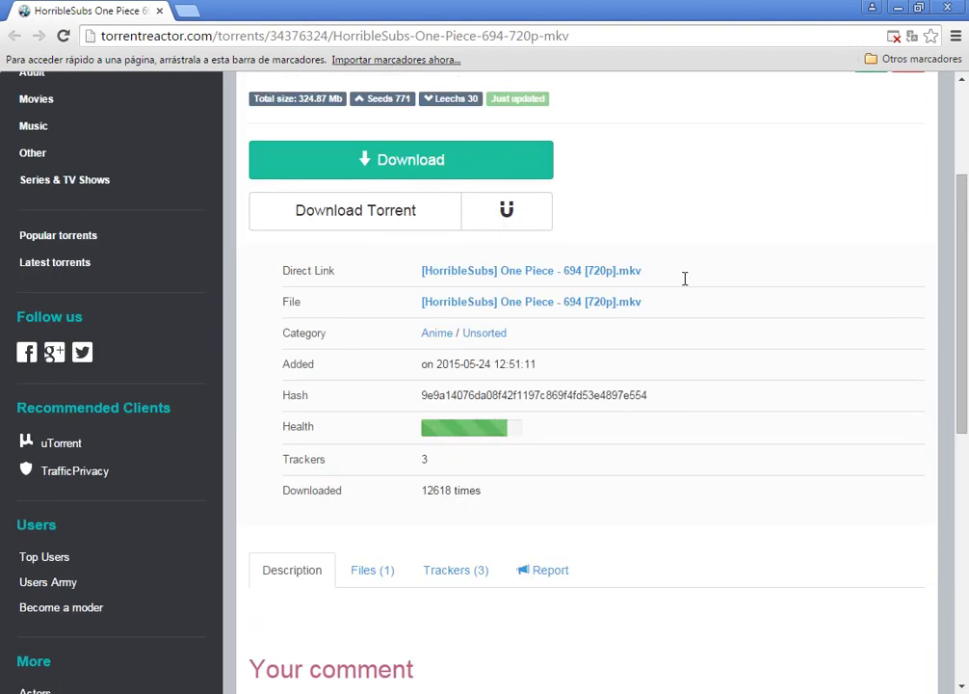
pyautogui.click(160, 12)
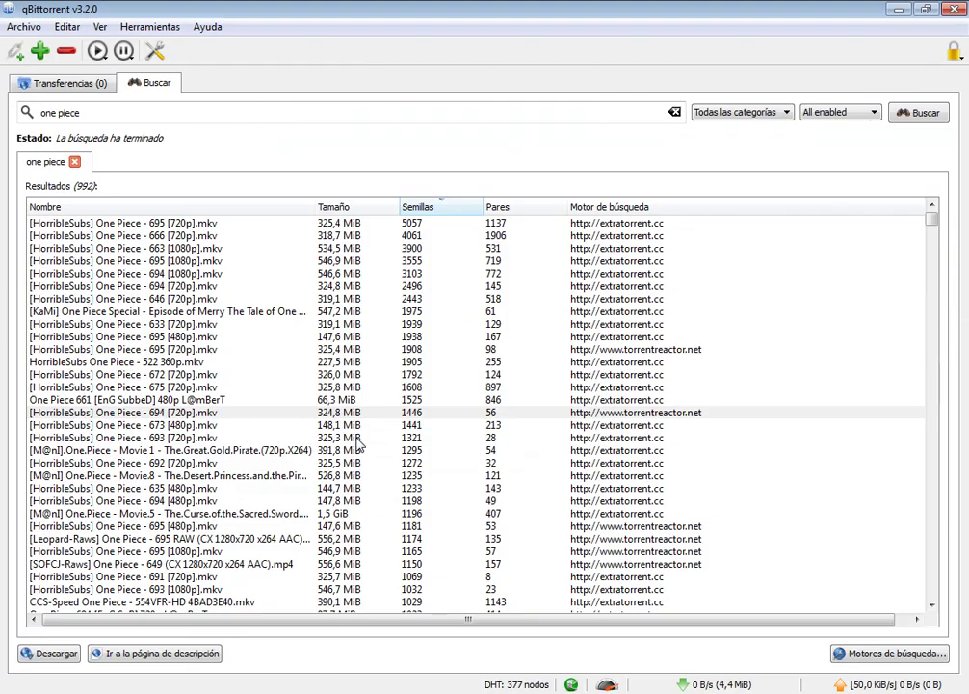
# Download the torrentreactor result [HorribleSubs] One Piece - 694 [720p].mkv to C:\Users\User\Documents\Descargas.
pyautogui.click(114, 413)
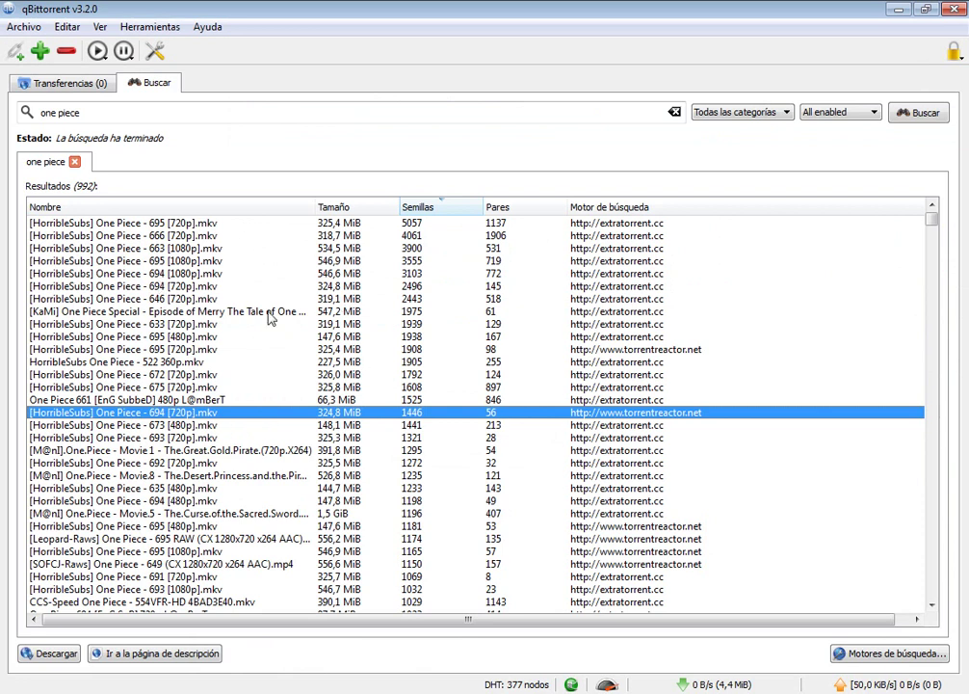
pyautogui.click(47, 656)
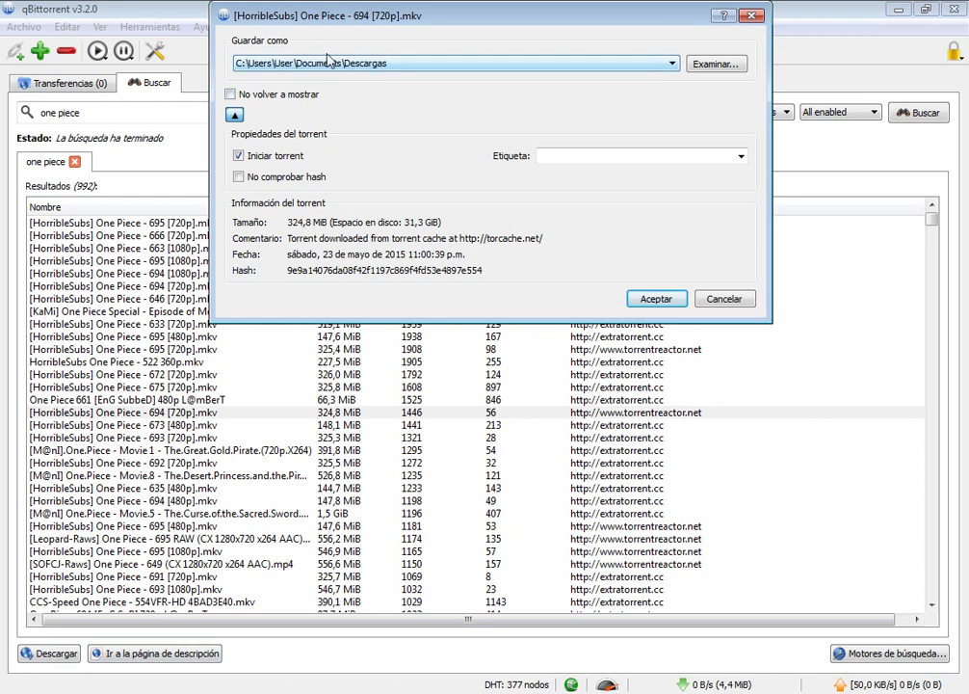
pyautogui.click(654, 300)
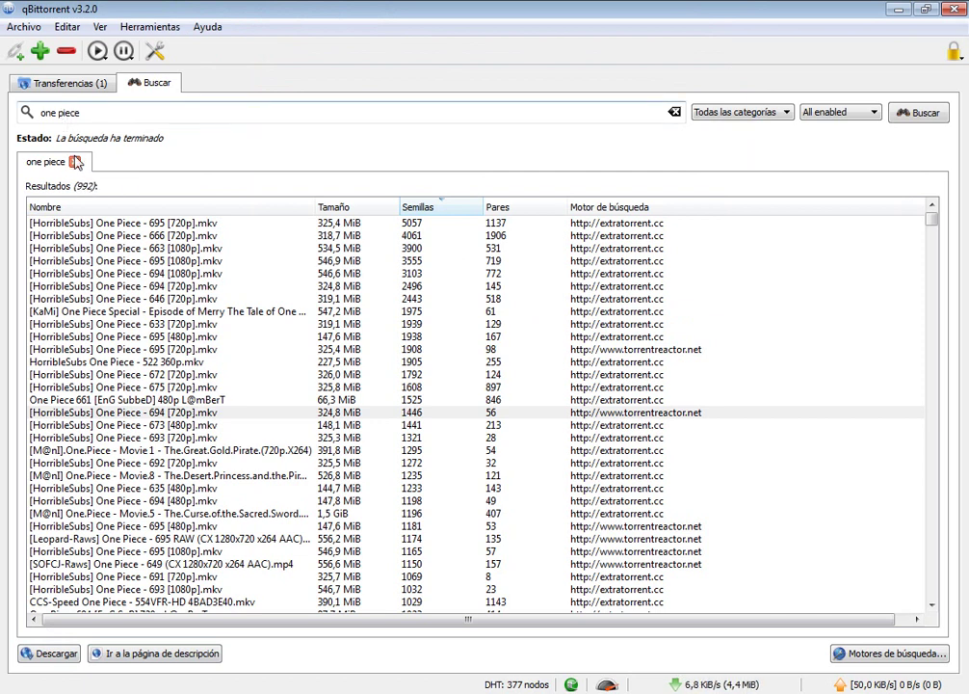
# Close the "one piece" search results and show the list of transfers.
pyautogui.click(76, 161)
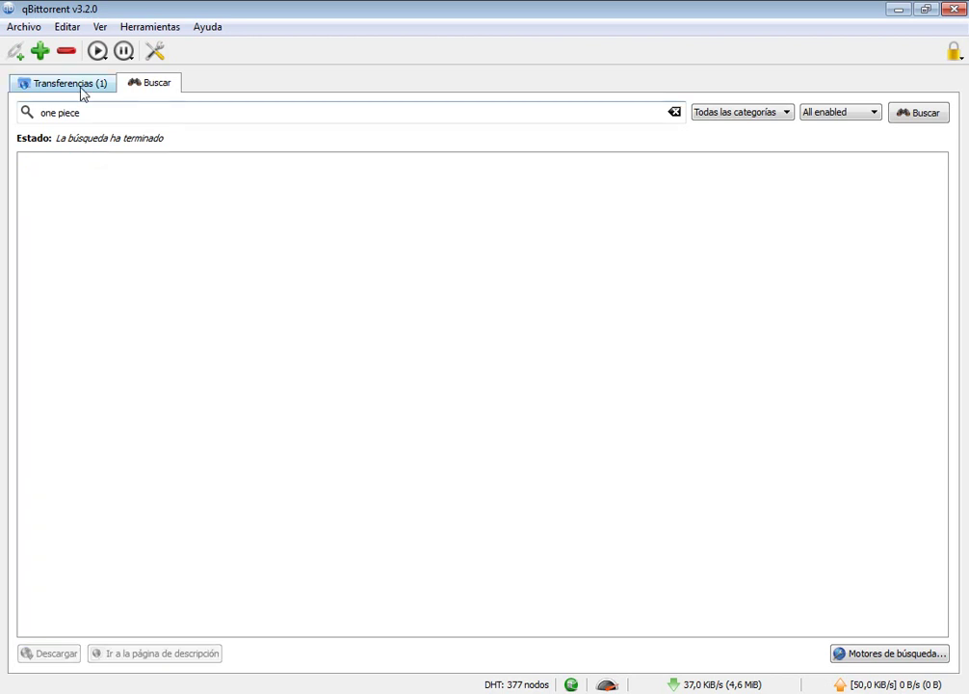
pyautogui.click(82, 87)
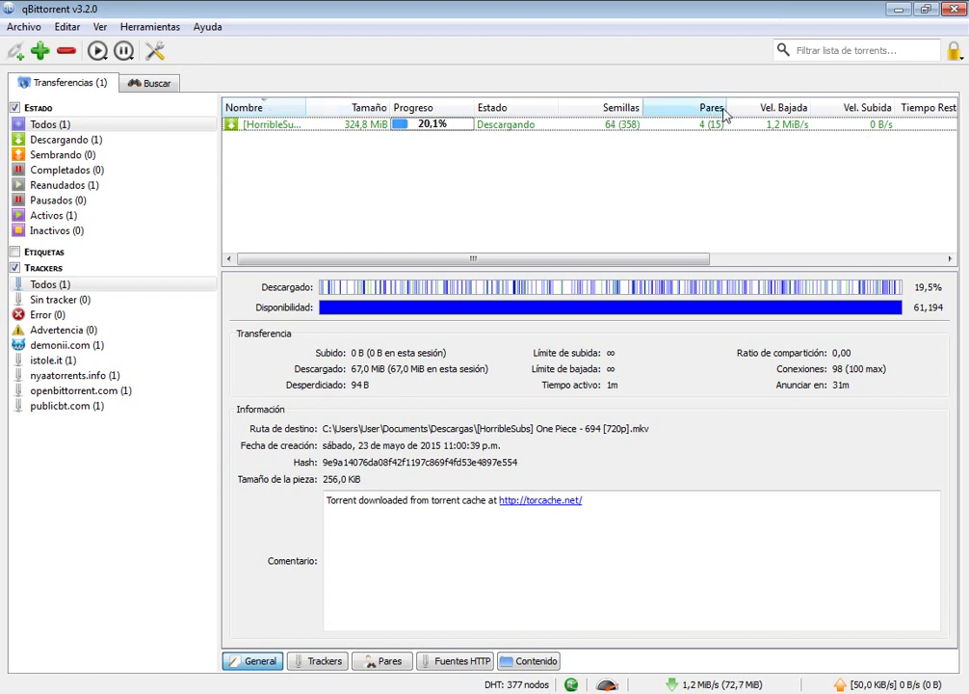
# Look at the prompt for the interface lock password and close it.
pyautogui.click(960, 54)
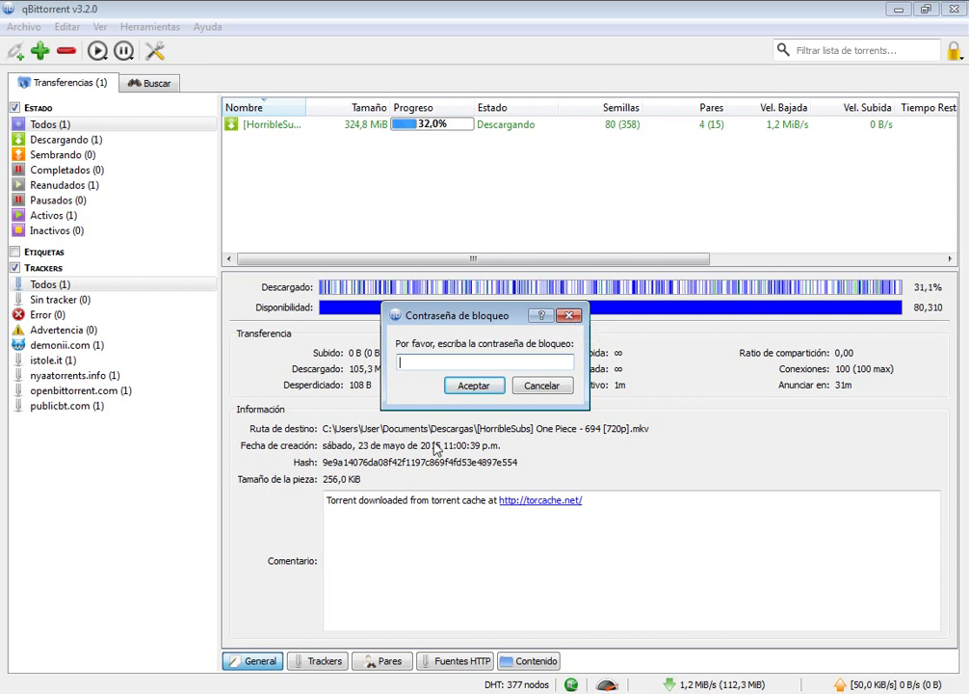
pyautogui.click(474, 385)
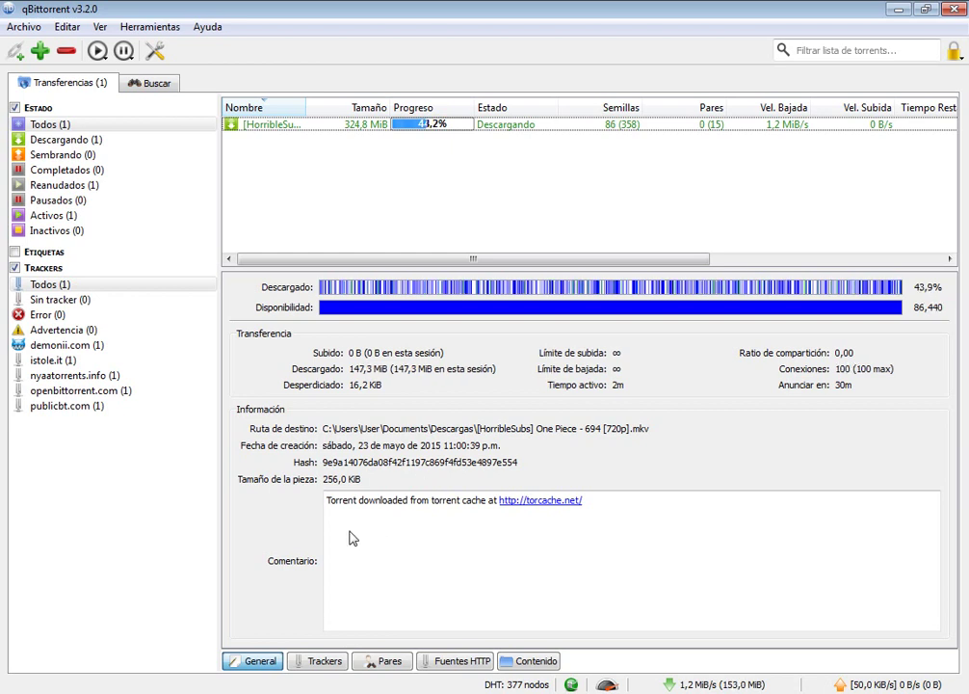
pyautogui.hotkey('ctrl', 'a')
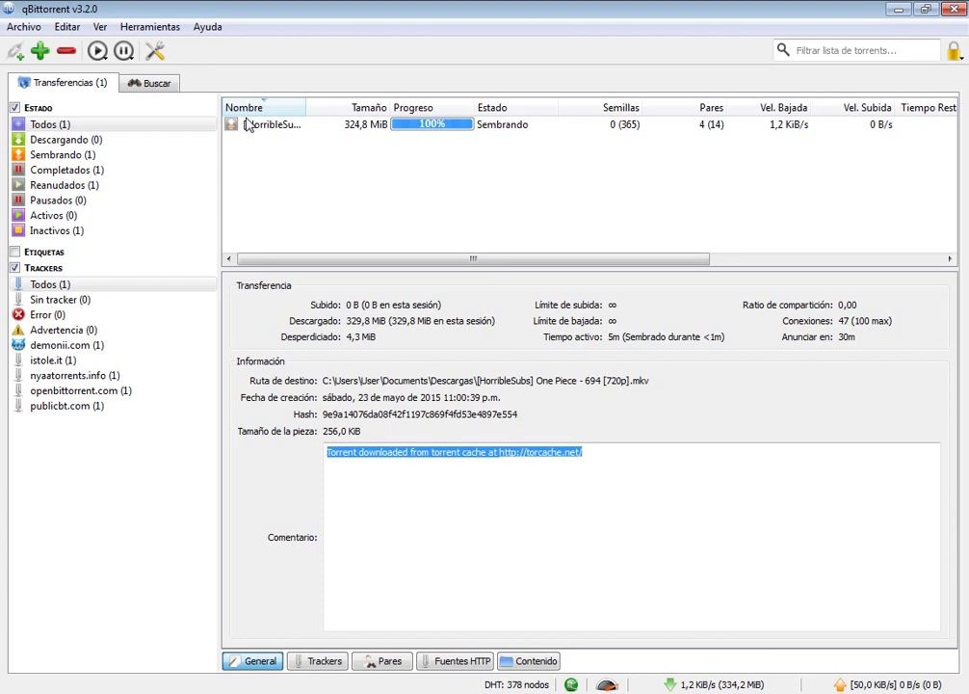
# Open the downloaded torrent's destination folder and play the video [HorribleSubs] One Piece - 694 [720p].
pyautogui.rightClick(279, 133)
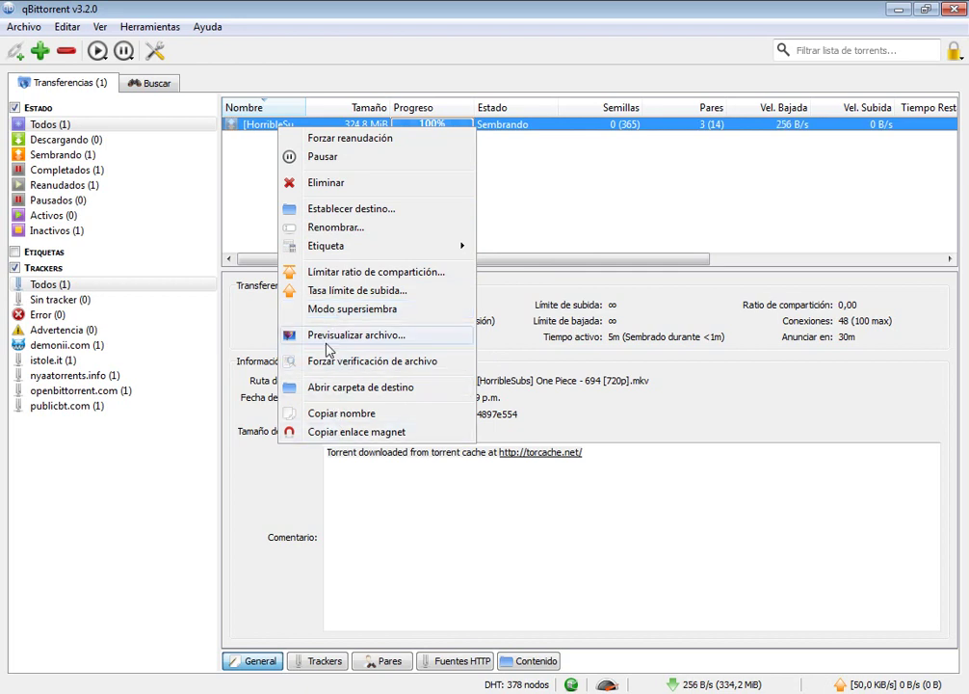
pyautogui.click(268, 386)
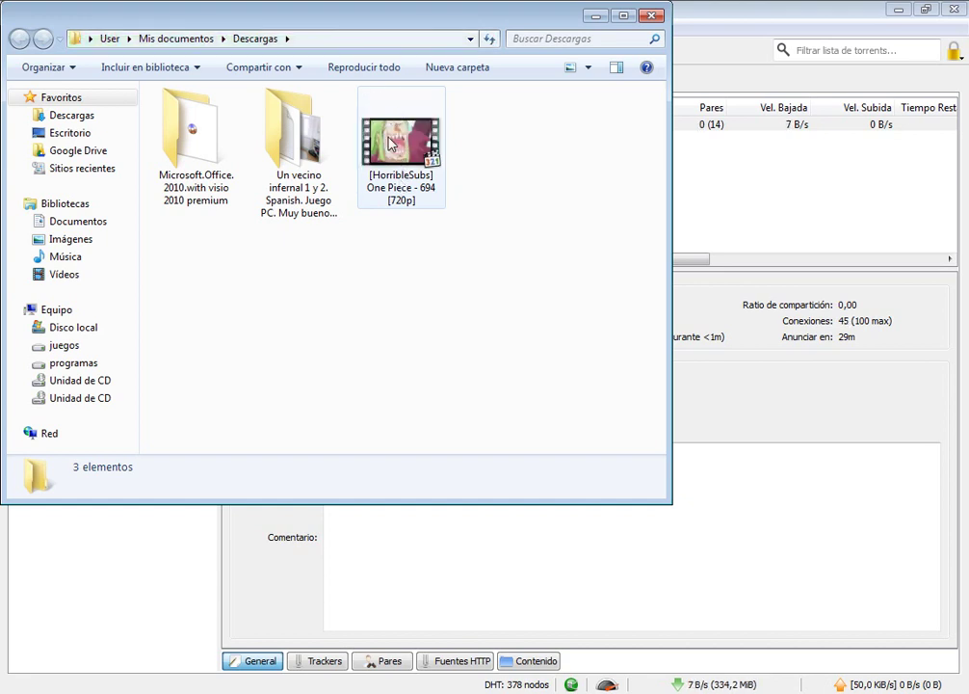
pyautogui.click(390, 143)
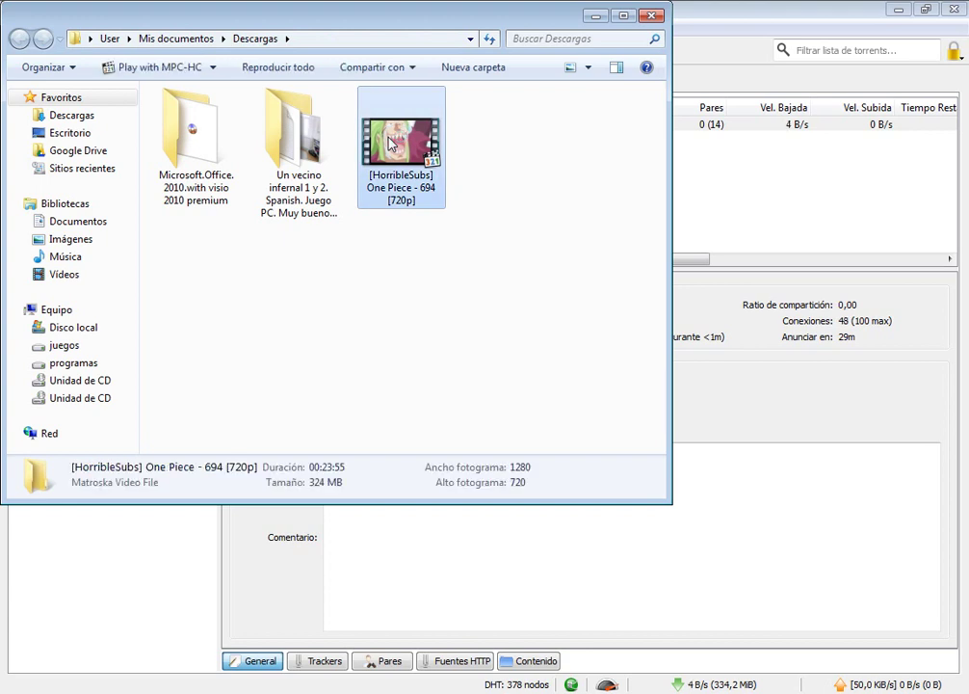
pyautogui.doubleClick(389, 143)
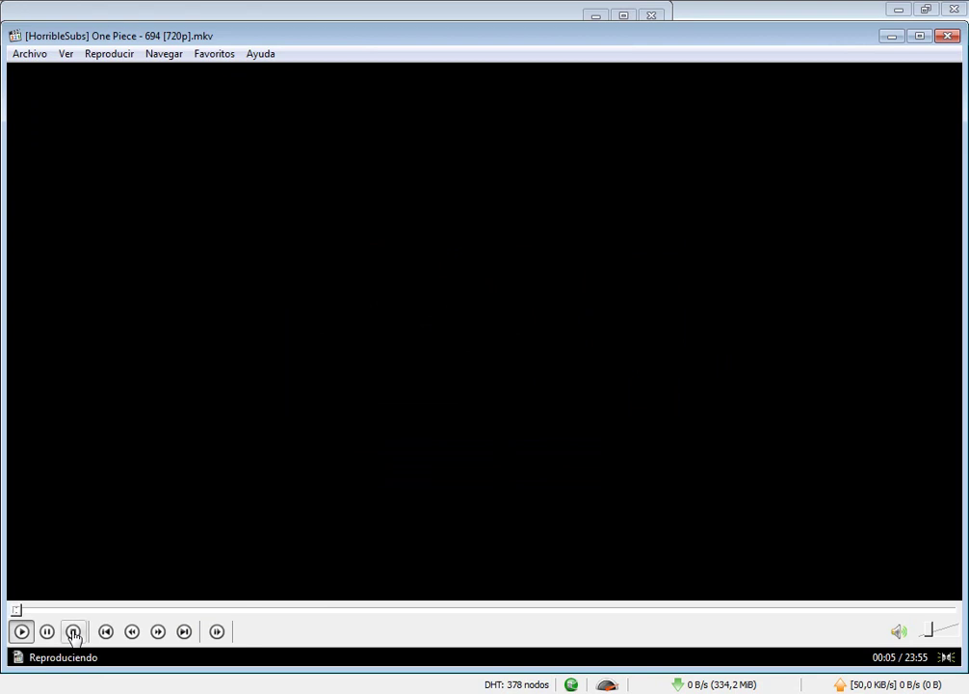
# Restart the video from the beginning and skip ahead in stages to about 05:05.
pyautogui.click(73, 633)
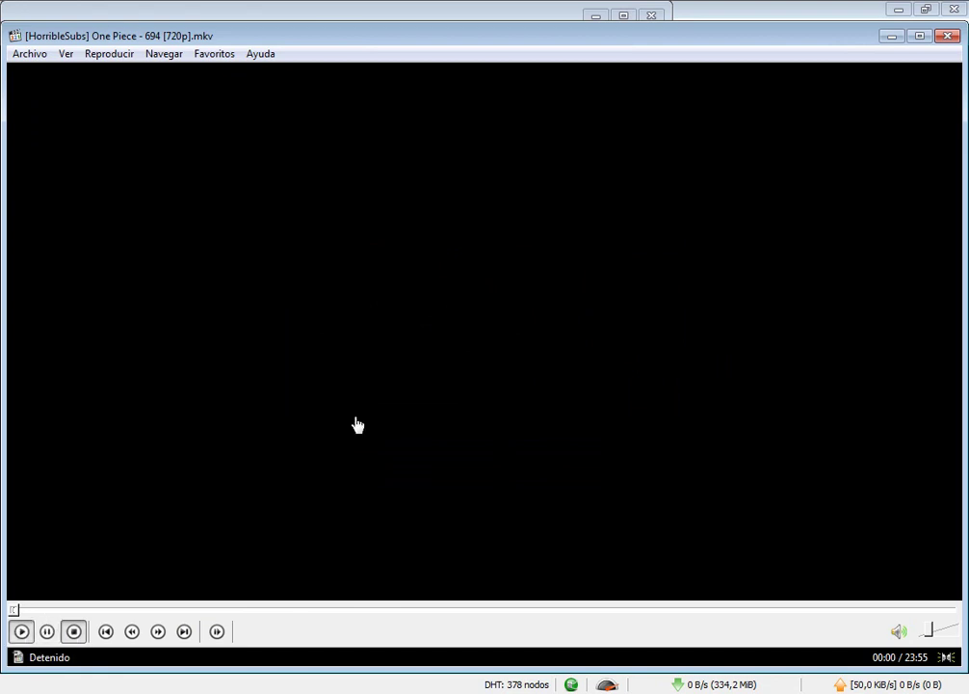
pyautogui.press('space')
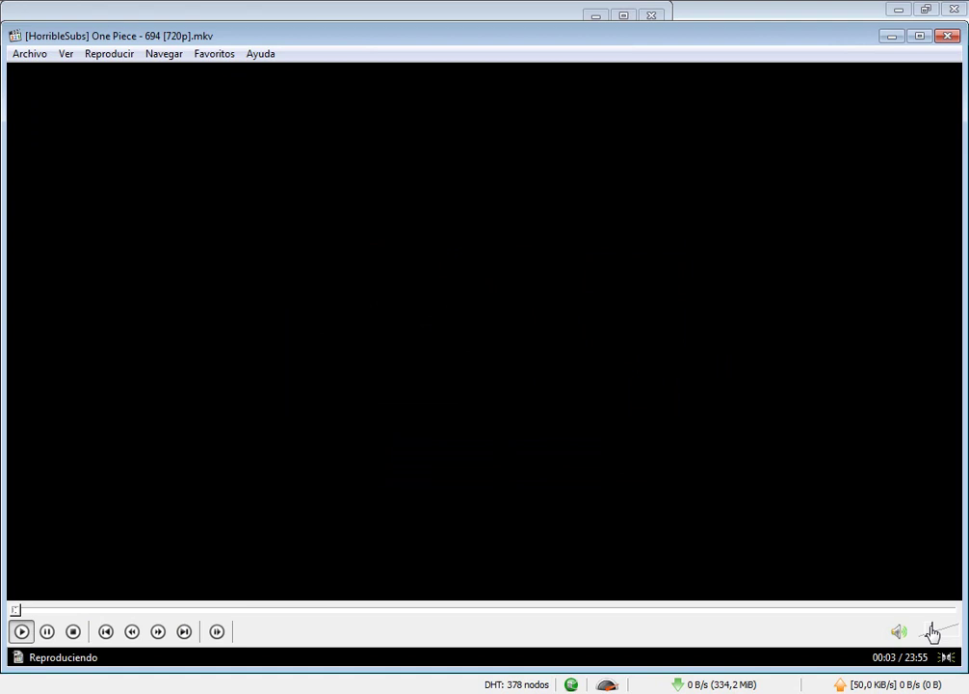
pyautogui.click(41, 611)
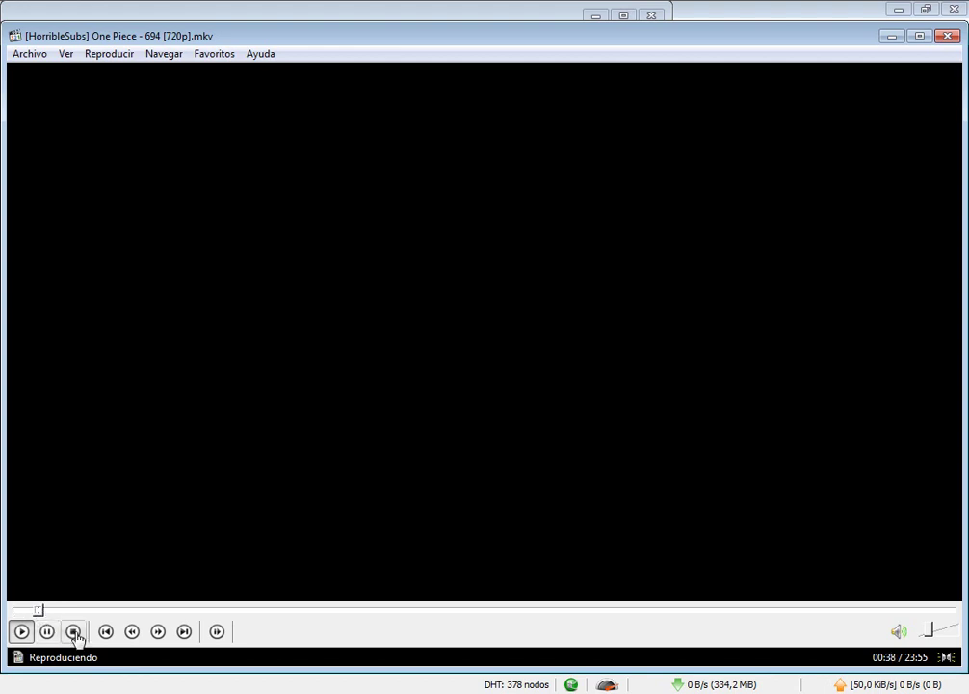
pyautogui.click(109, 611)
pyautogui.click(212, 611)
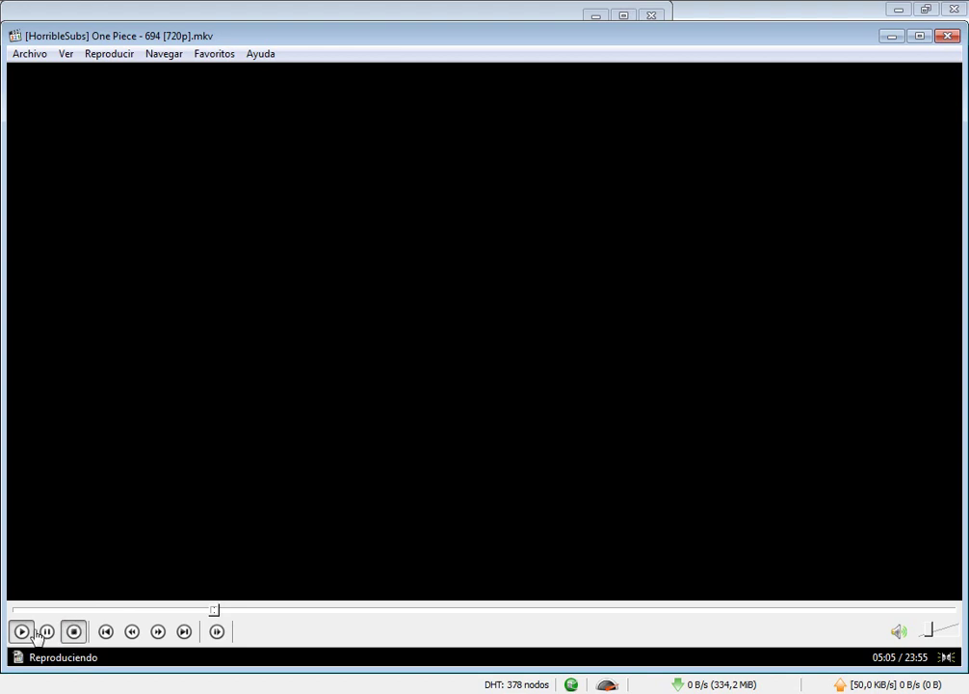
# Stop and restart the video, trying playback at several points within its first quarter.
pyautogui.click(73, 632)
pyautogui.press('space')
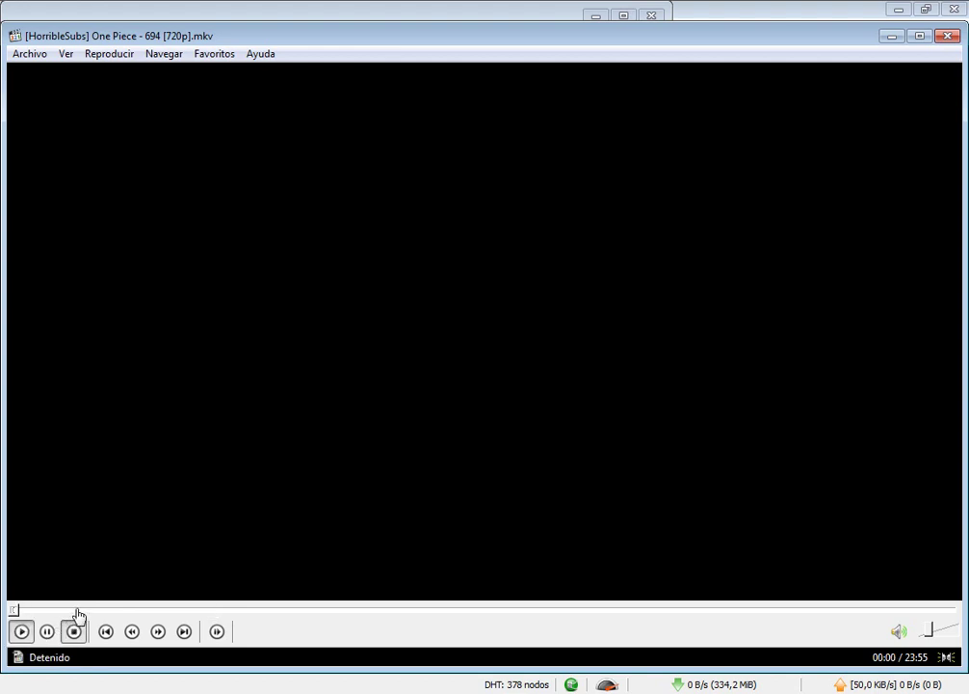
pyautogui.click(80, 611)
pyautogui.click(134, 611)
pyautogui.click(202, 611)
pyautogui.press('alt')
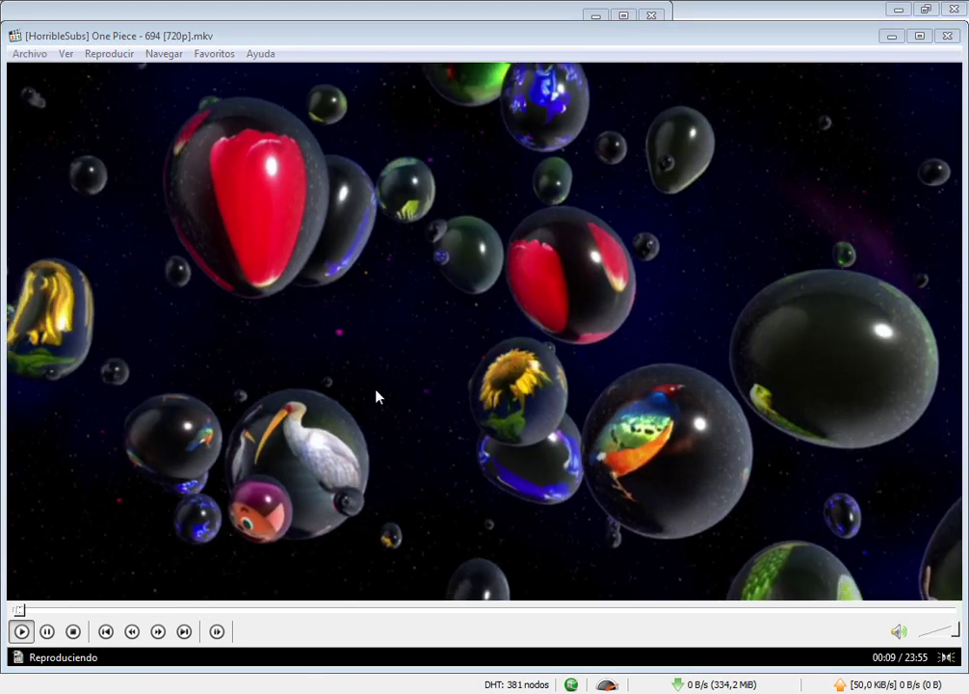